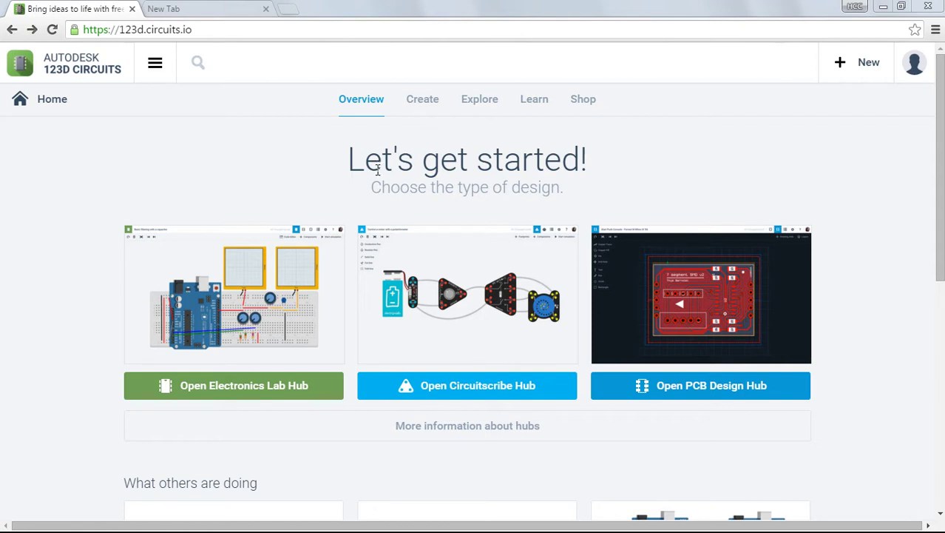
# - Go from the 123D Circuits home page to the Electronics Lab hub
pyautogui.click(225, 393)
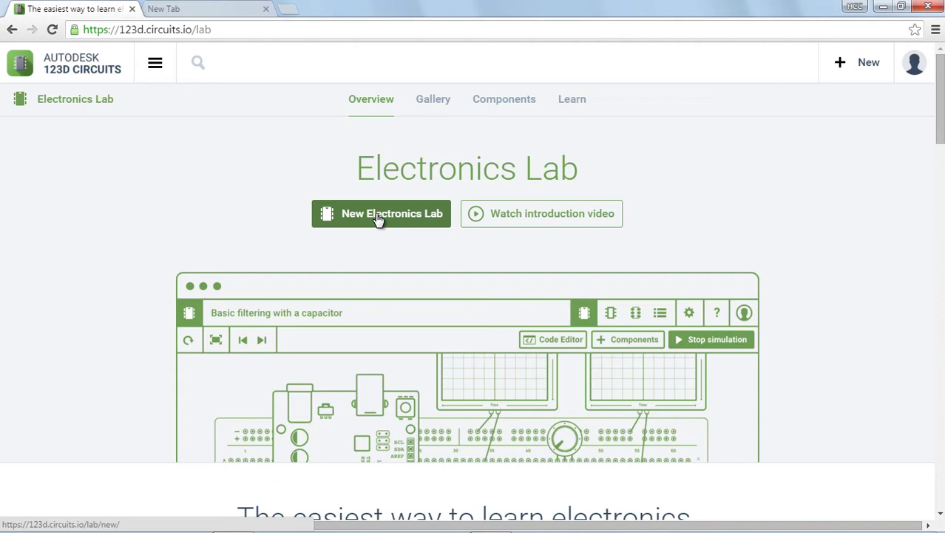
# - Create a new Electronics Lab circuit, The Unnamed Circuit, with an empty breadboard
pyautogui.click(377, 214)
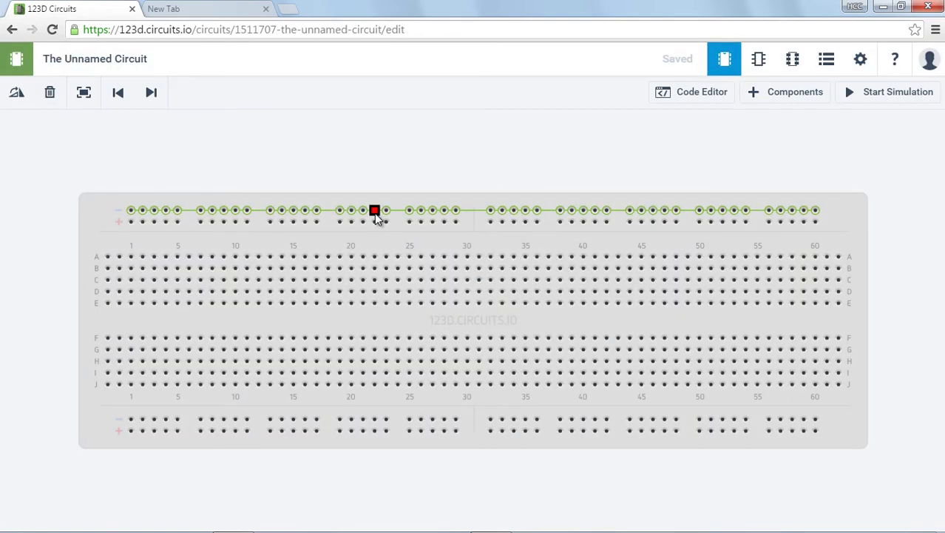
pyautogui.scroll(-3, 376, 216)
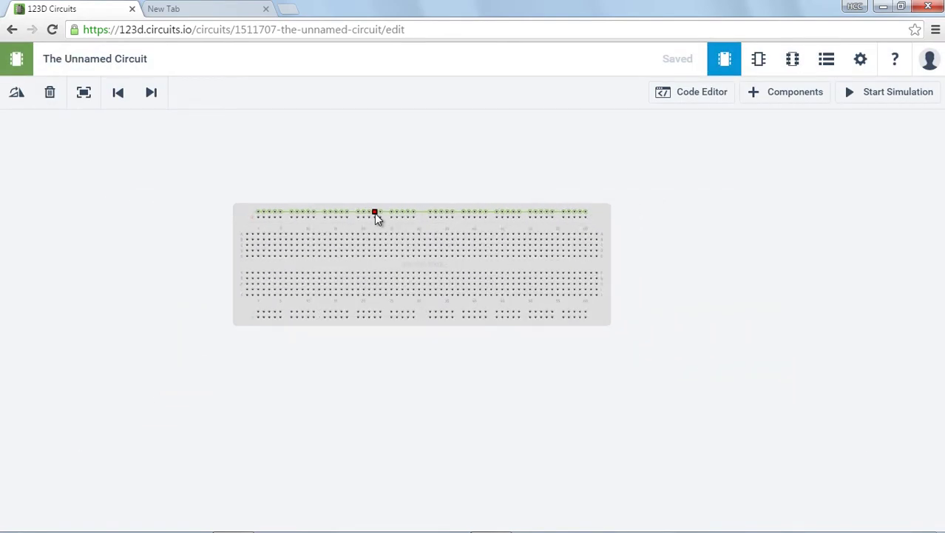
# - Show all components as a detailed list, scroll to Arduino Uno R3, and close the stray Arduino tab
pyautogui.click(794, 99)
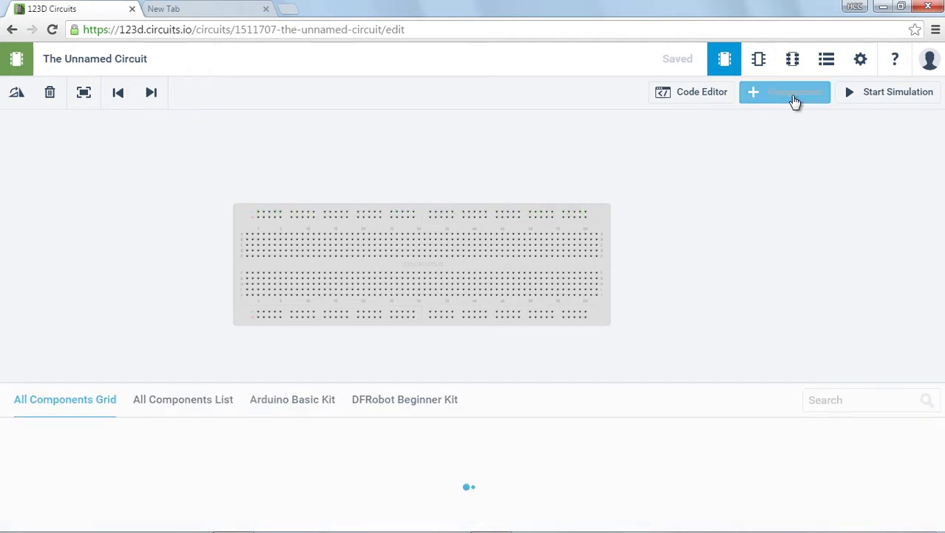
pyautogui.click(205, 397)
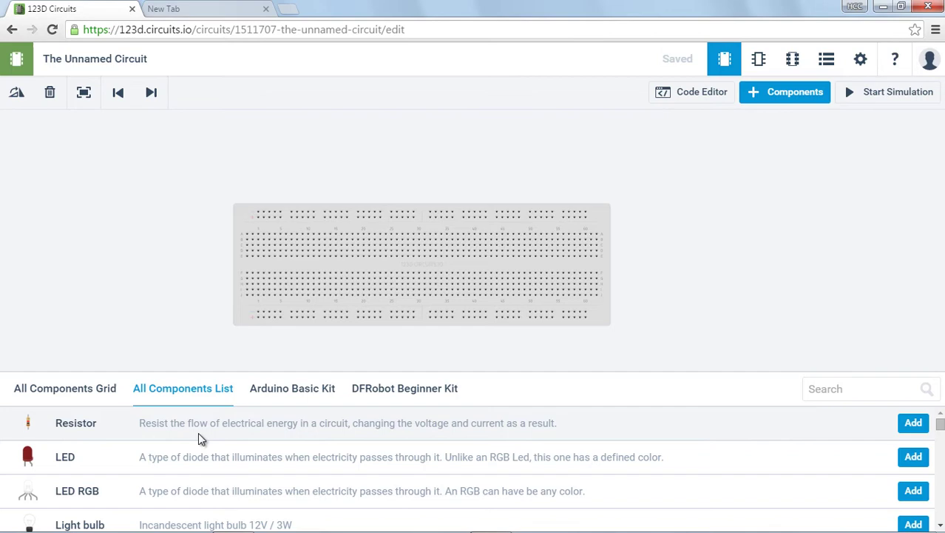
pyautogui.scroll(-5, 199, 435)
pyautogui.scroll(-12, 197, 445)
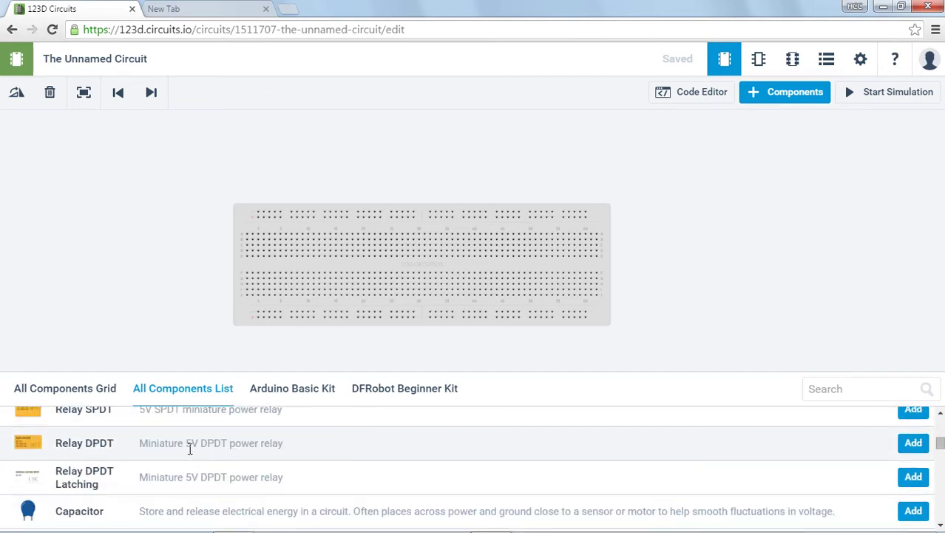
pyautogui.scroll(-2, 182, 460)
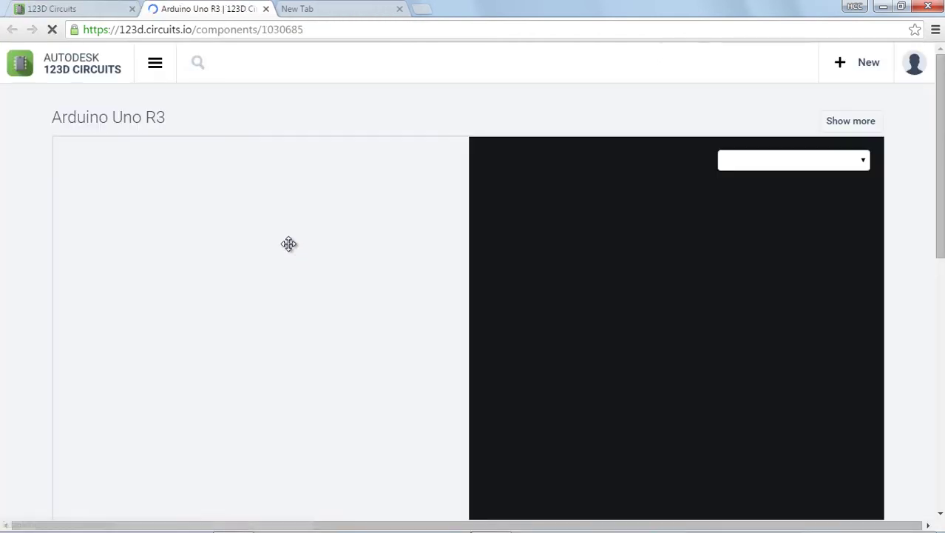
pyautogui.click(266, 8)
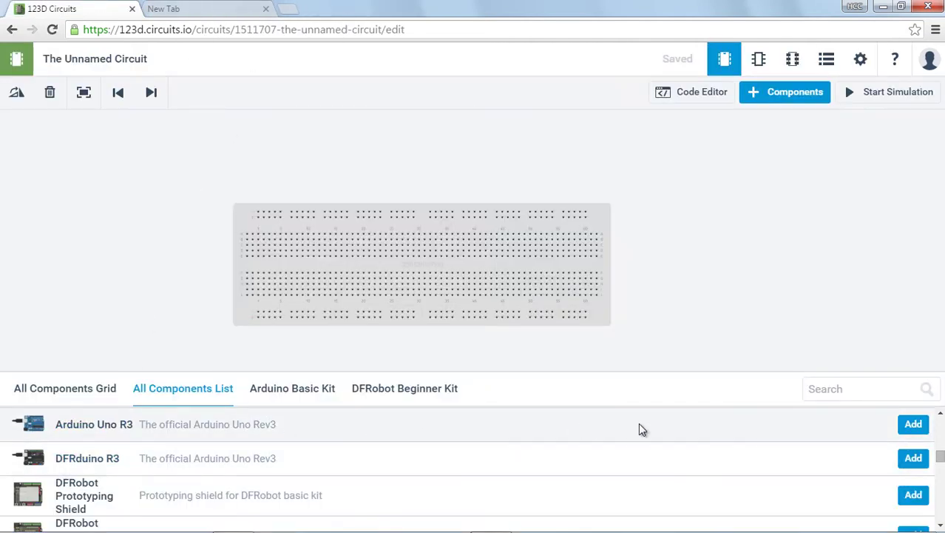
# - Add an Arduino Uno R3 and position it directly below the breadboard
pyautogui.click(913, 424)
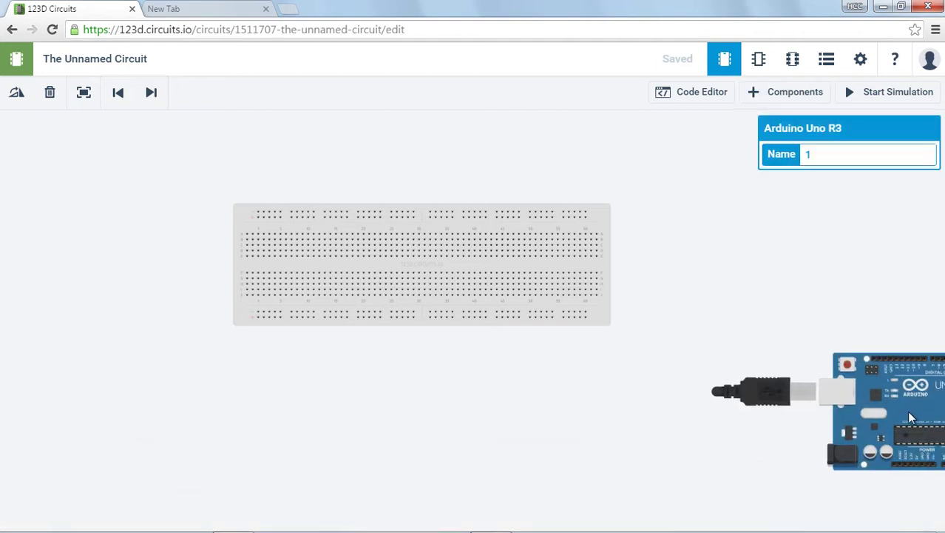
pyautogui.click(332, 166)
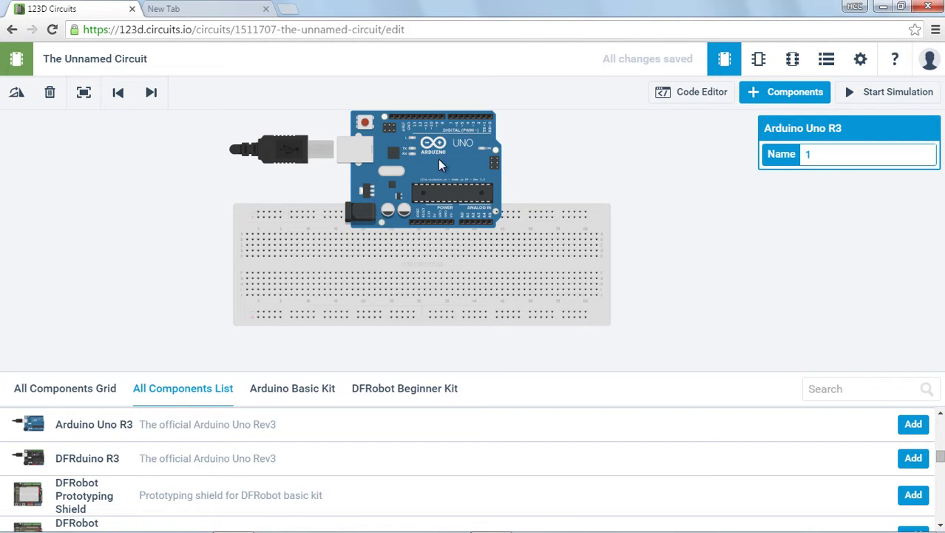
pyautogui.moveTo(439, 161); pyautogui.dragTo(447, 420)
pyautogui.moveTo(435, 276); pyautogui.dragTo(439, 195)
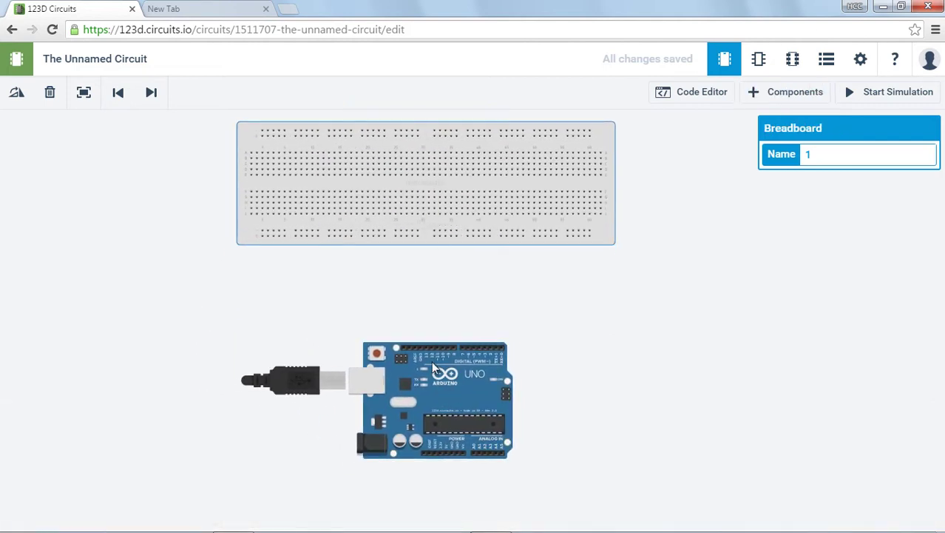
pyautogui.moveTo(431, 361); pyautogui.dragTo(426, 285)
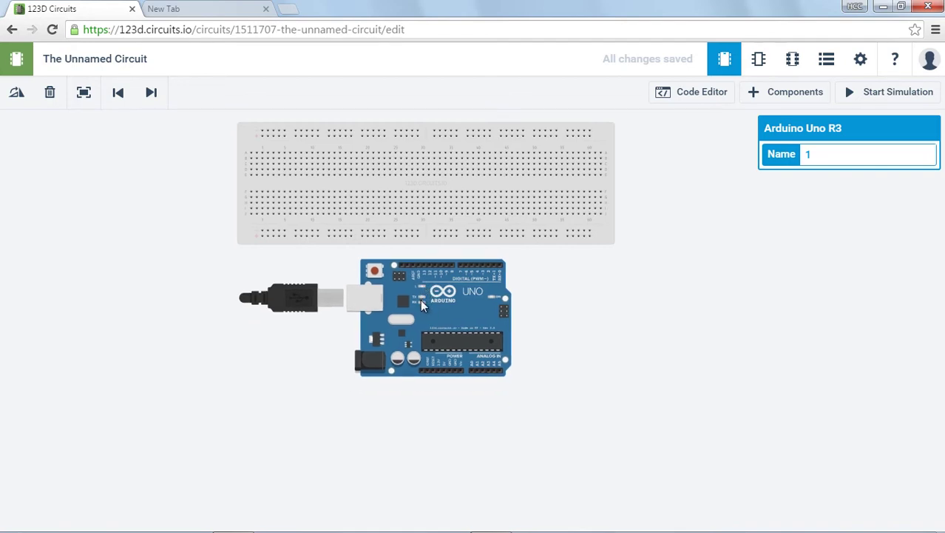
pyautogui.scroll(3, 420, 299)
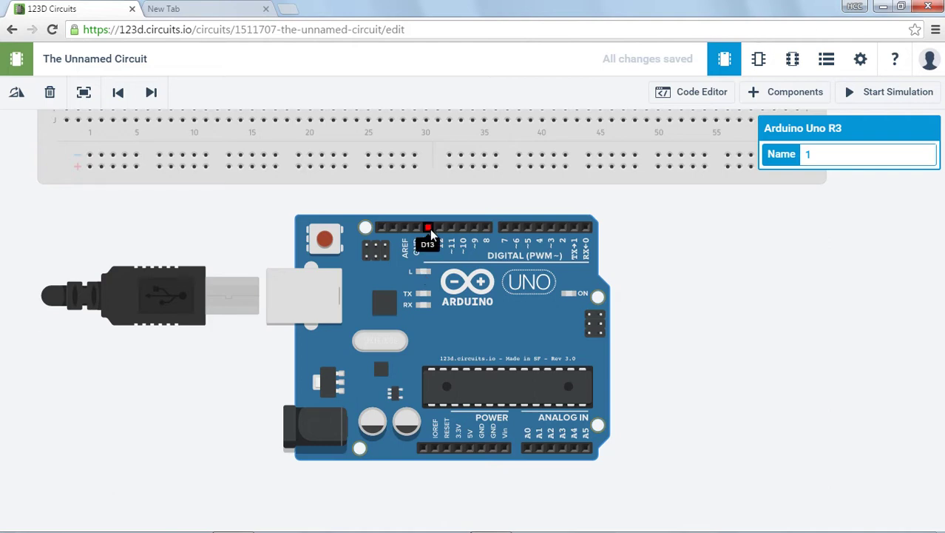
# - Review the default pin 13 blink sketch, then upload, run and stop the simulation
pyautogui.click(703, 93)
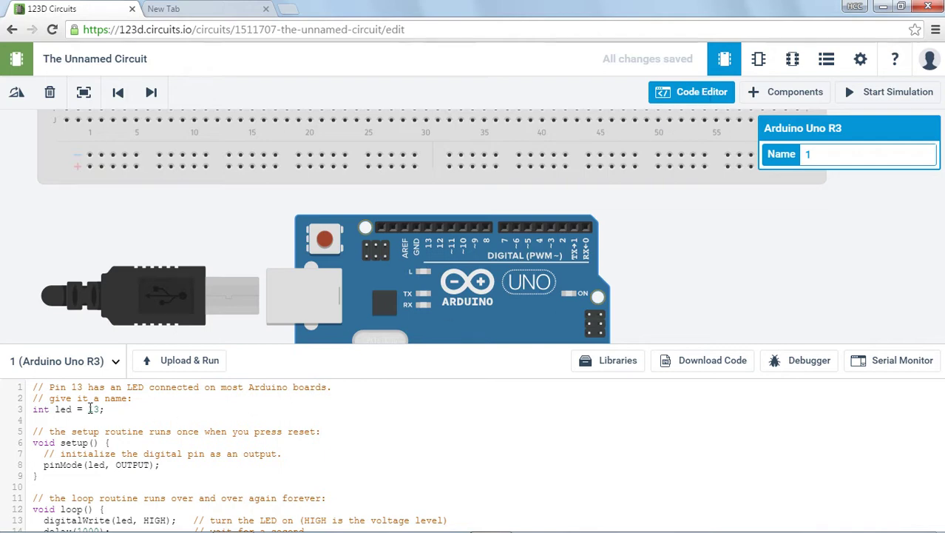
pyautogui.scroll(-5, 103, 411)
pyautogui.scroll(3, 91, 409)
pyautogui.scroll(2, 90, 409)
pyautogui.click(183, 367)
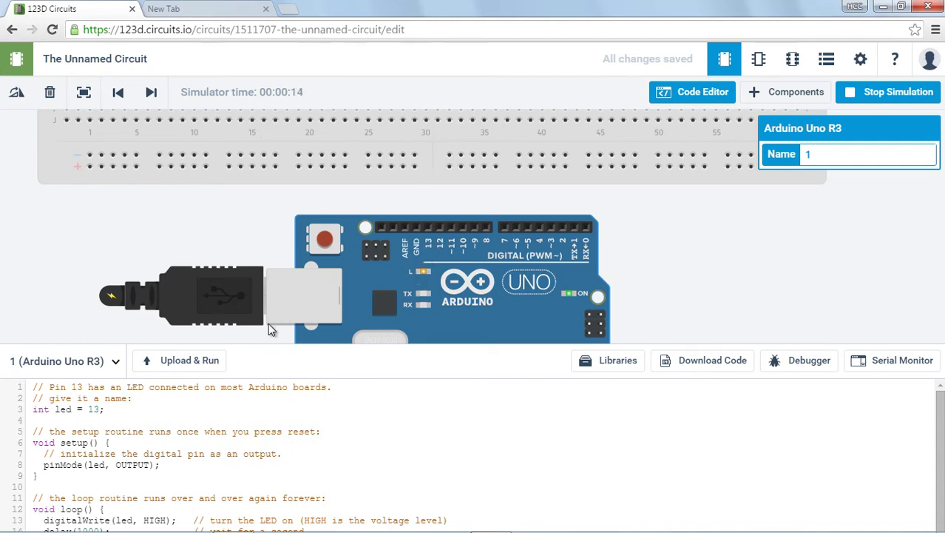
pyautogui.click(891, 99)
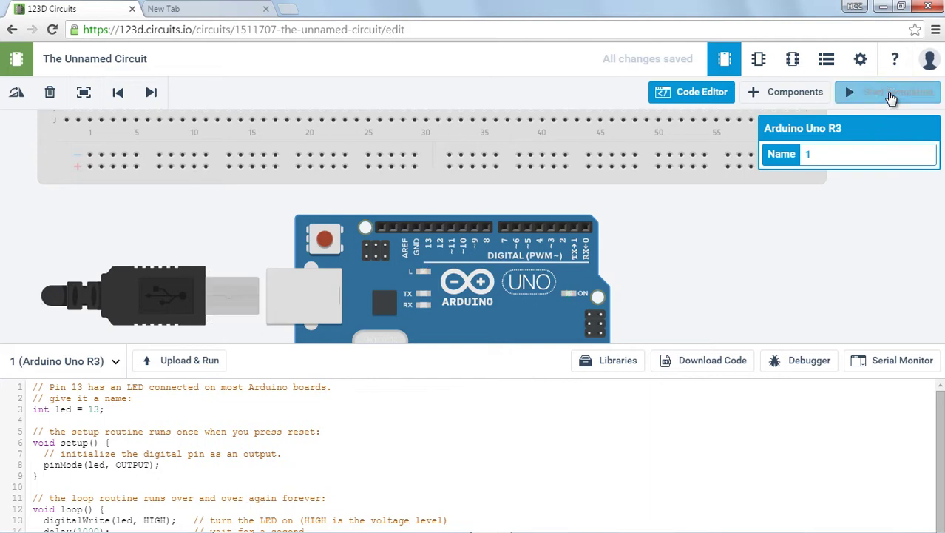
# - Add a red LED from the components list, placing it right of the Arduino
pyautogui.click(775, 96)
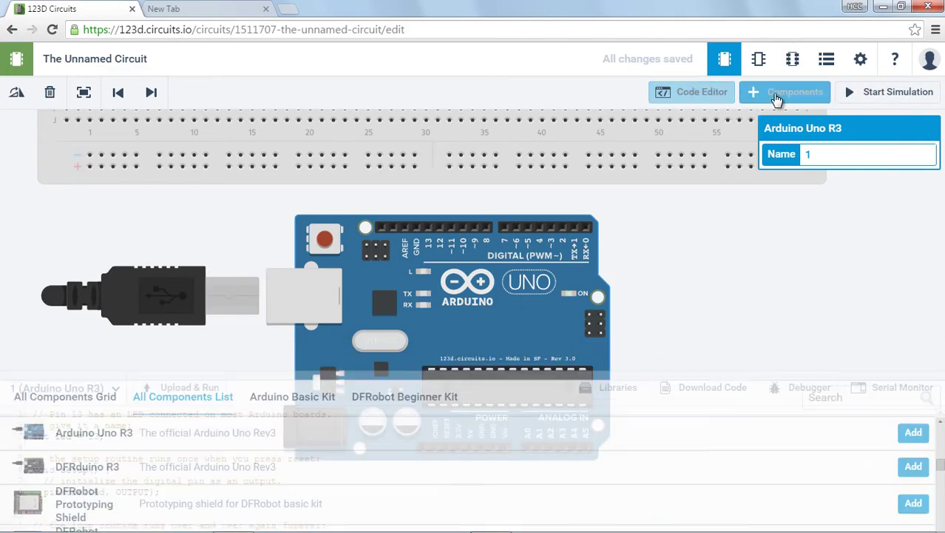
pyautogui.scroll(-15, 290, 465)
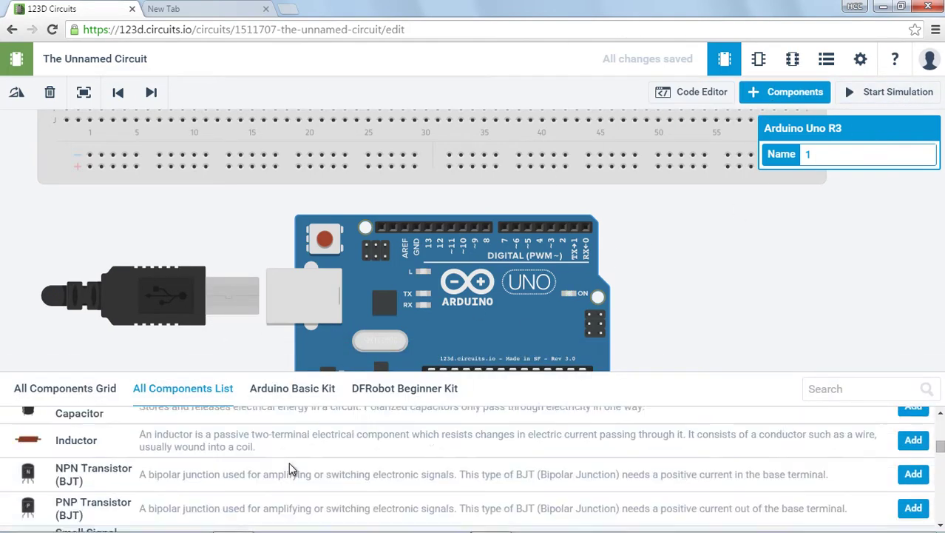
pyautogui.scroll(10, 290, 466)
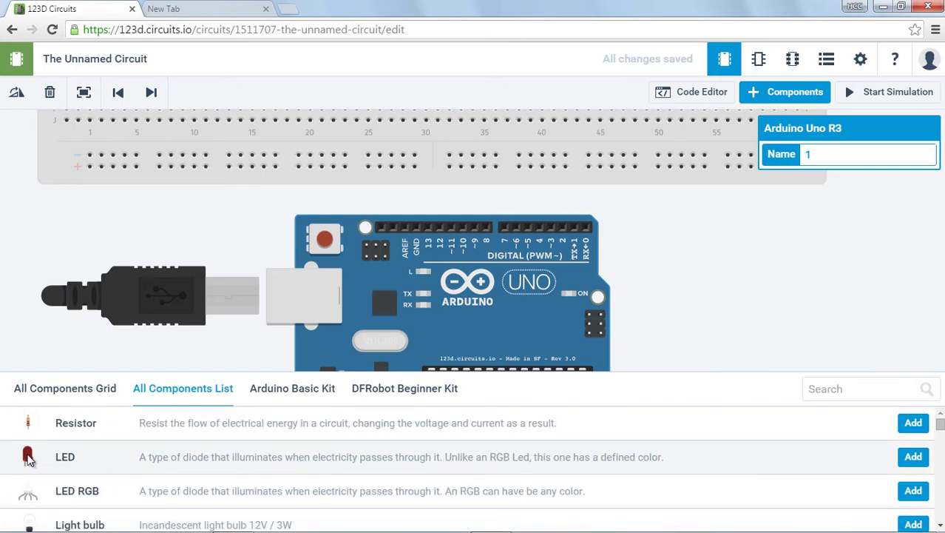
pyautogui.click(913, 456)
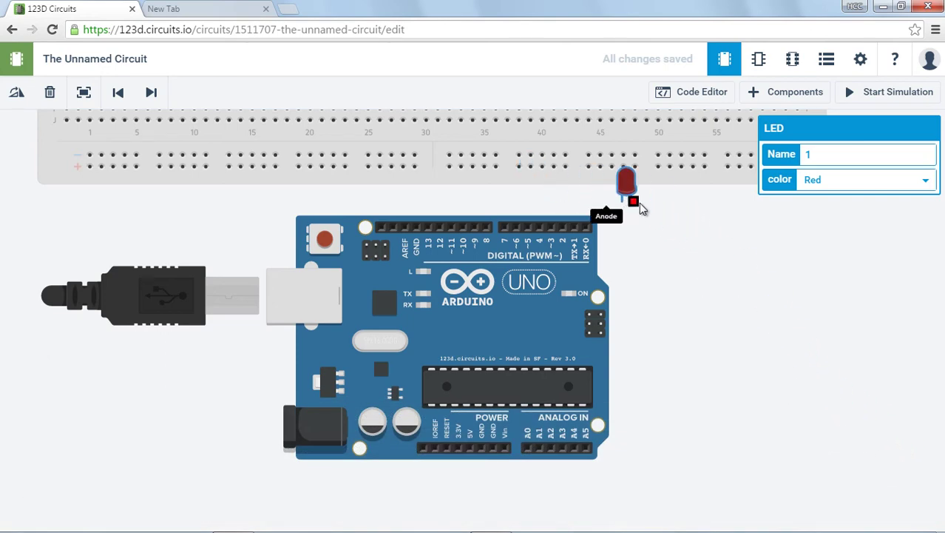
pyautogui.click(709, 260)
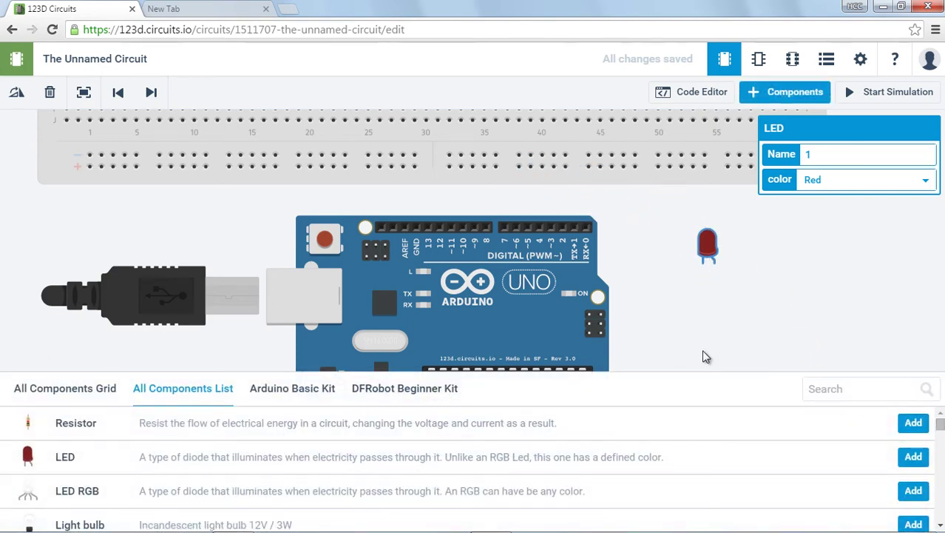
pyautogui.scroll(-2, 703, 351)
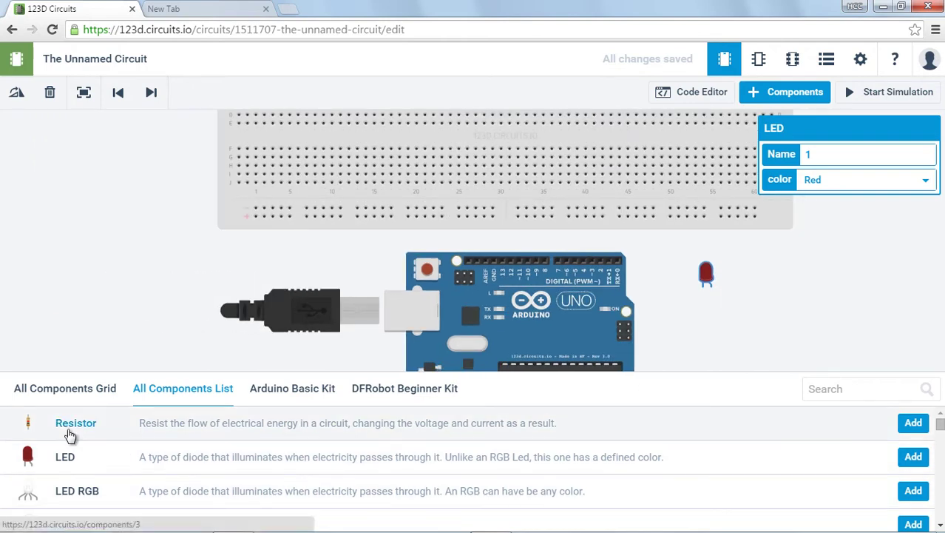
# - Add a resistor to the canvas beside the LED
pyautogui.click(69, 429)
pyautogui.hotkey('ctrl', 'w')
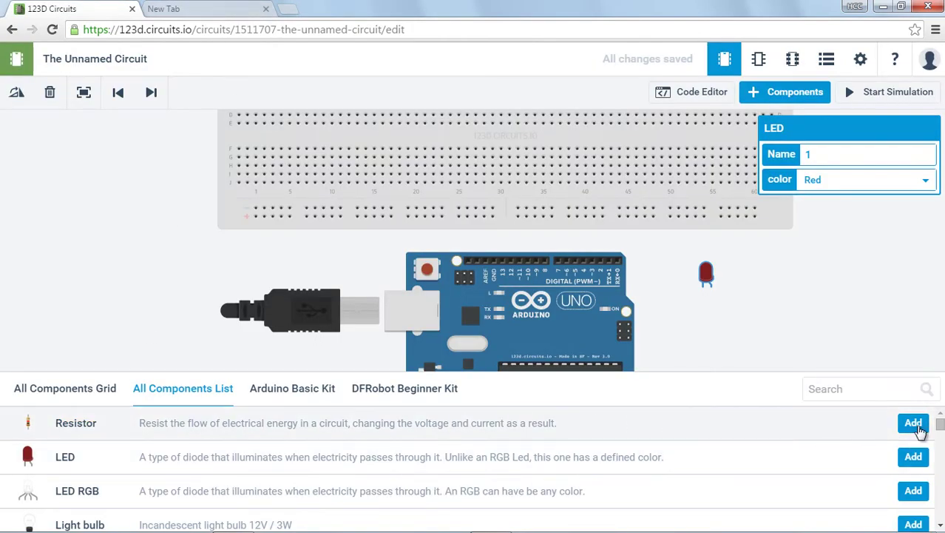
pyautogui.click(912, 424)
pyautogui.click(750, 302)
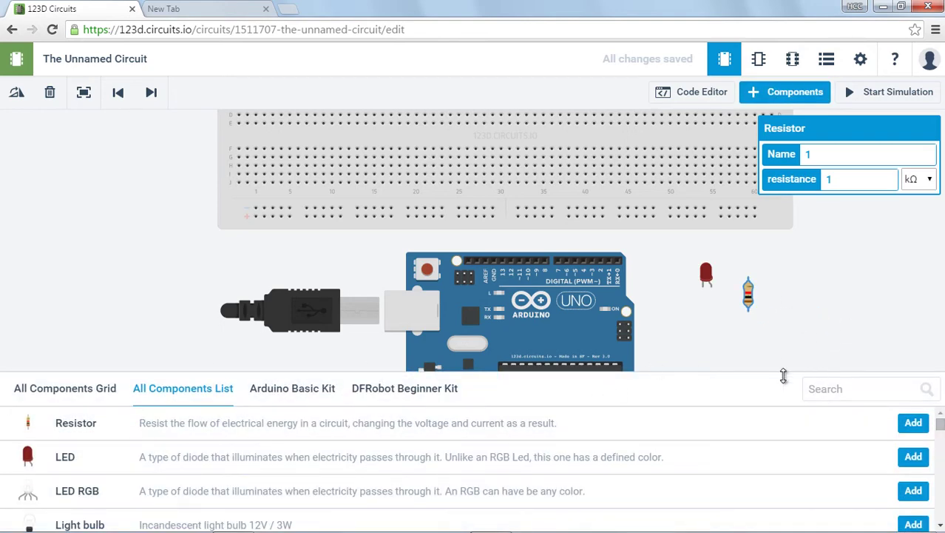
pyautogui.click(823, 333)
pyautogui.scroll(3, 822, 333)
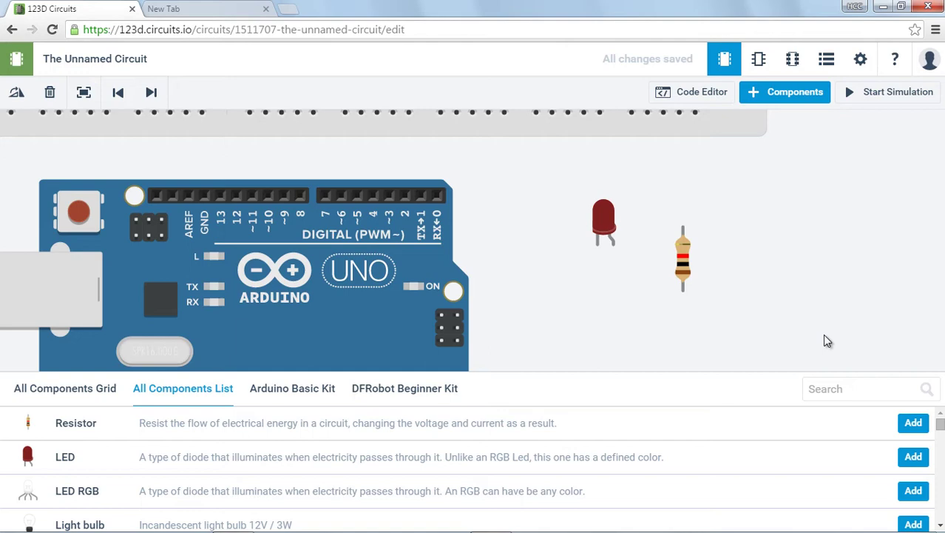
pyautogui.scroll(-1, 823, 333)
# - Enlarge the canvas area and plug the red LED into the breadboard near column 29
pyautogui.moveTo(654, 376); pyautogui.dragTo(654, 503)
pyautogui.scroll(1, 679, 388)
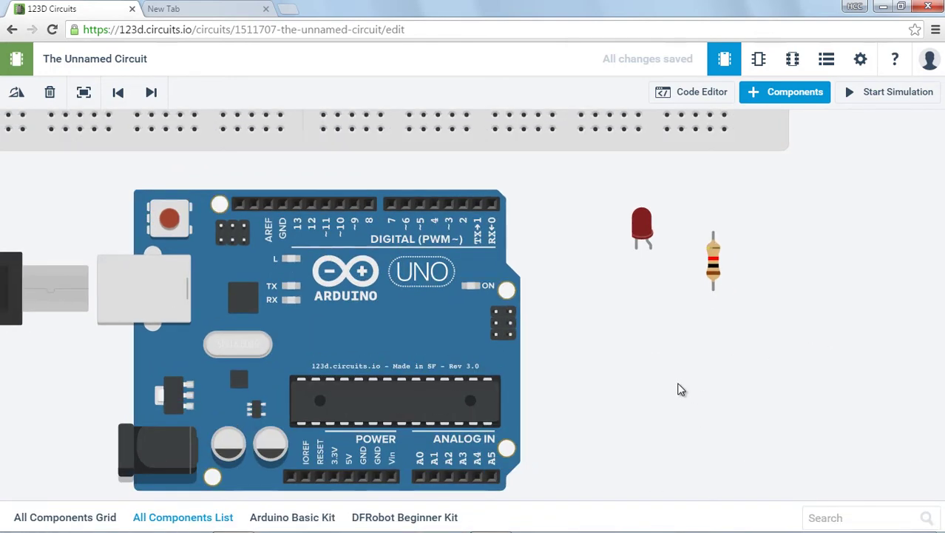
pyautogui.scroll(1, 681, 389)
pyautogui.scroll(-2, 679, 389)
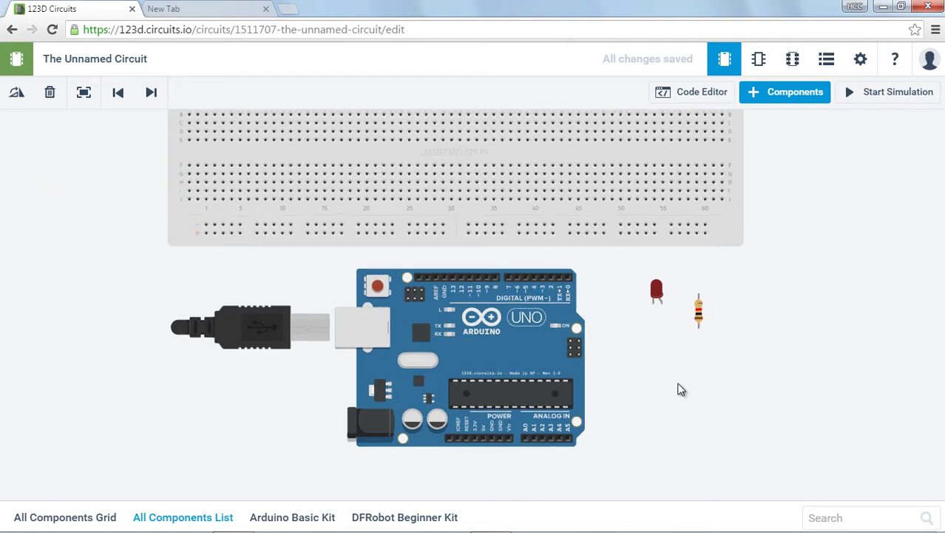
pyautogui.moveTo(668, 307); pyautogui.dragTo(450, 183)
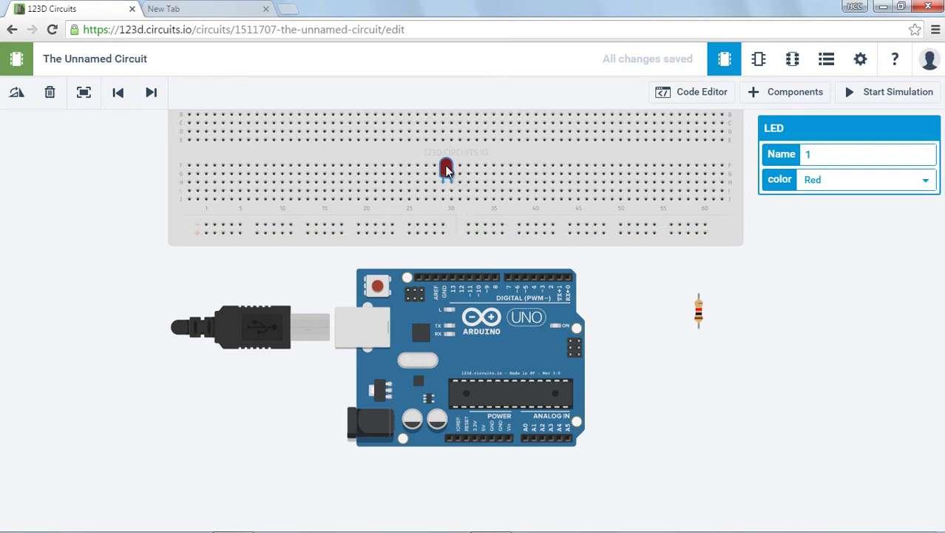
# - Raise the LED one row and stand the 1 kΩ resistor beside it near column 33
pyautogui.moveTo(446, 169); pyautogui.dragTo(446, 153)
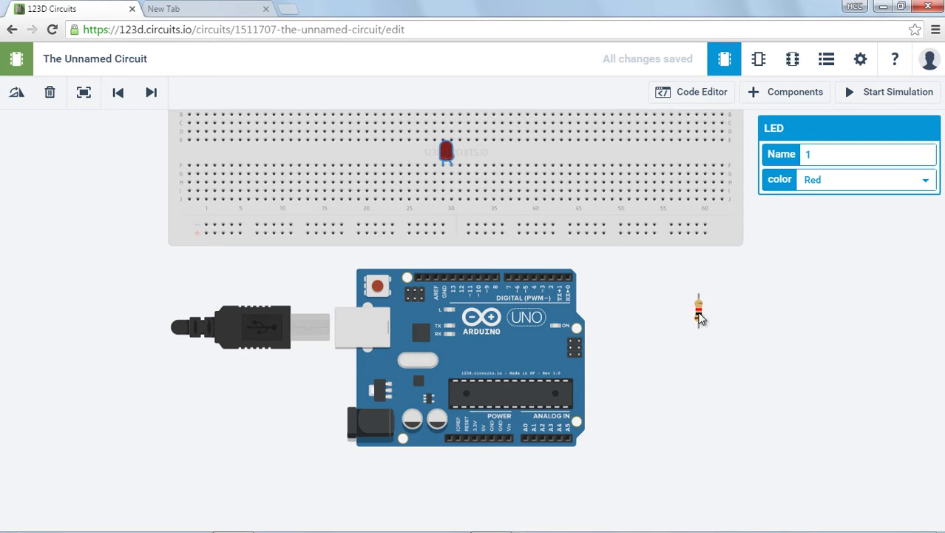
pyautogui.moveTo(701, 318); pyautogui.dragTo(444, 120)
pyautogui.click(446, 148)
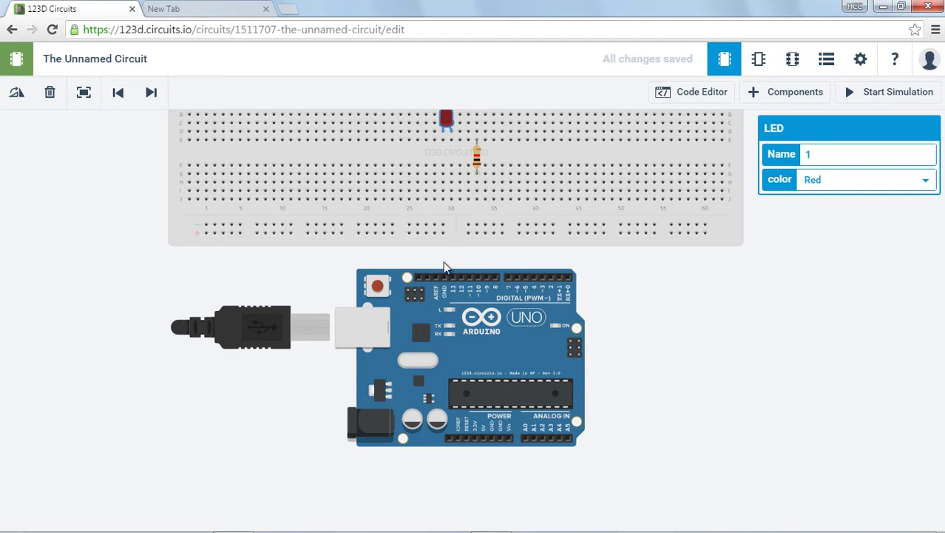
# - Run a red wire from Arduino pin 13 to the resistor's lower leg
pyautogui.click(453, 279)
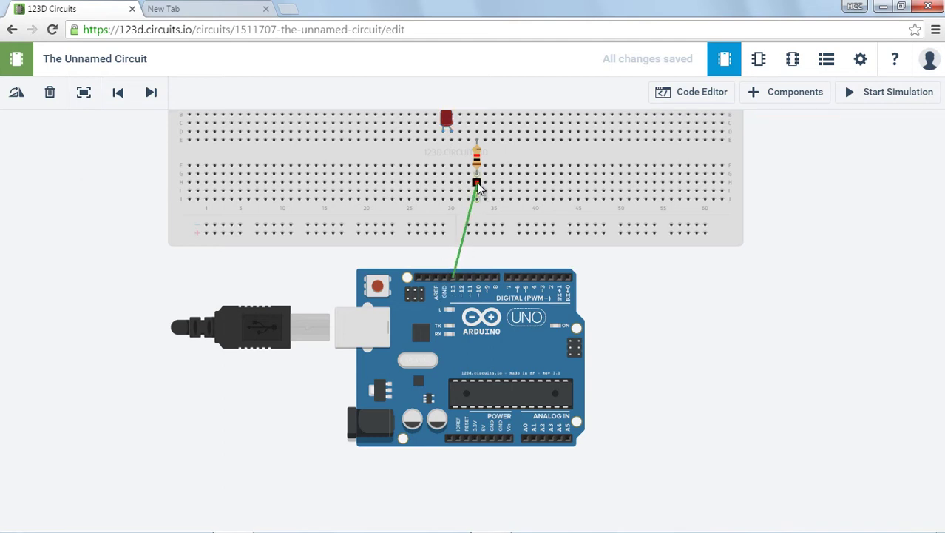
pyautogui.click(477, 184)
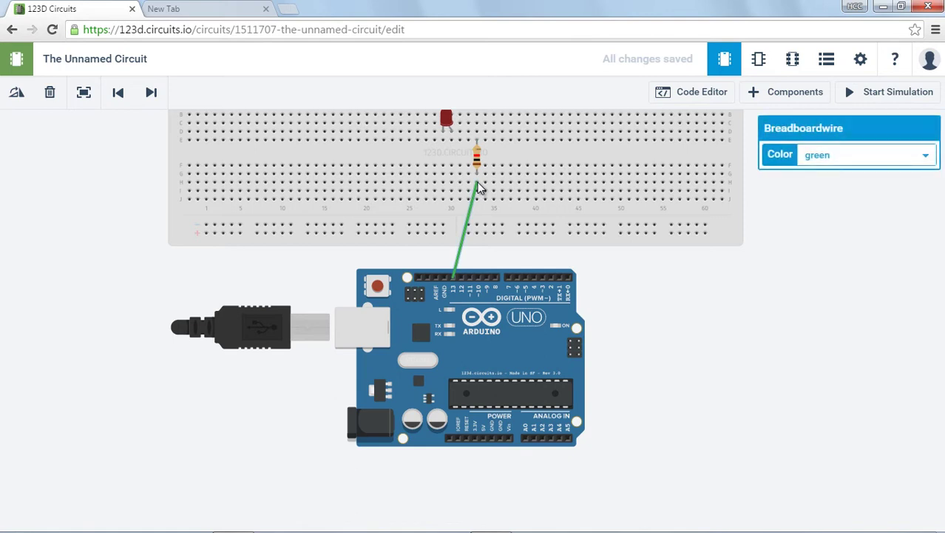
pyautogui.click(927, 156)
pyautogui.click(886, 174)
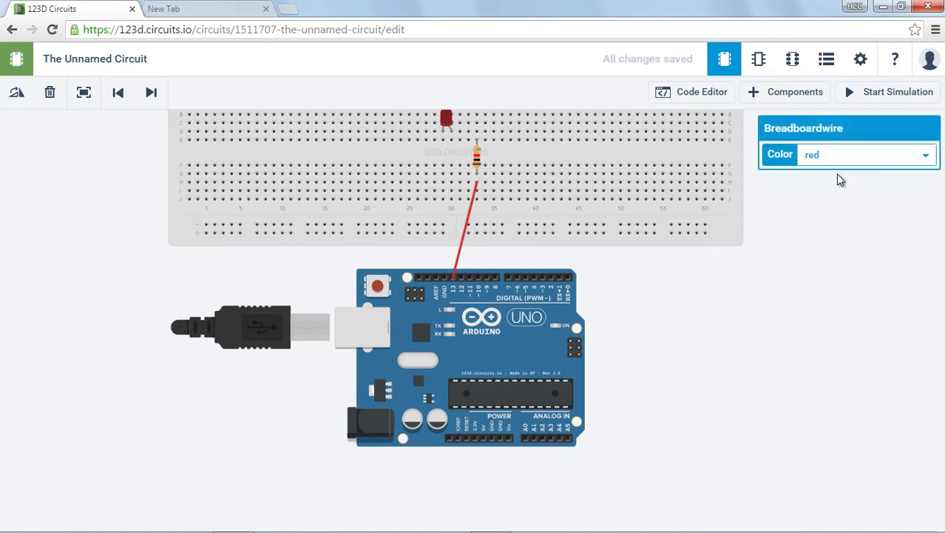
# - Wire the resistor to the LED and the LED to GND, making the ground wire black
pyautogui.click(477, 135)
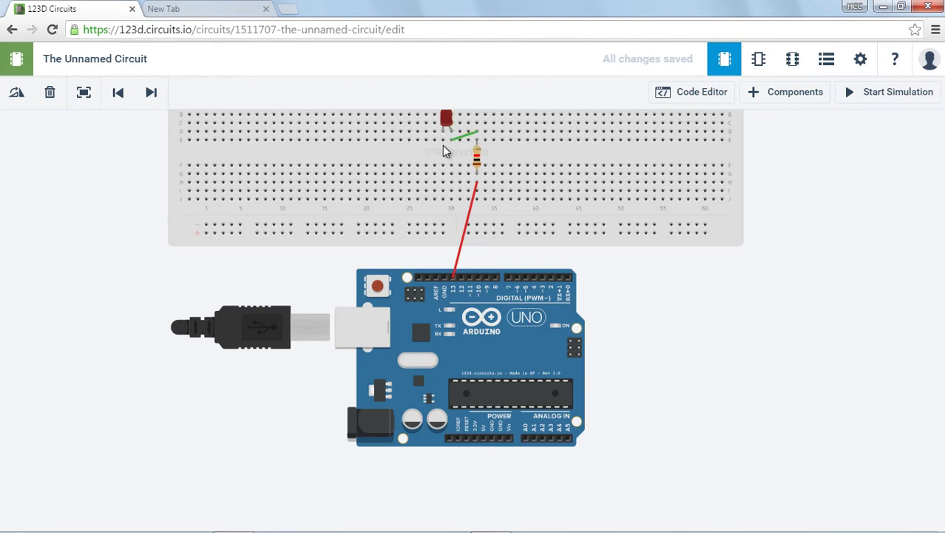
pyautogui.click(443, 141)
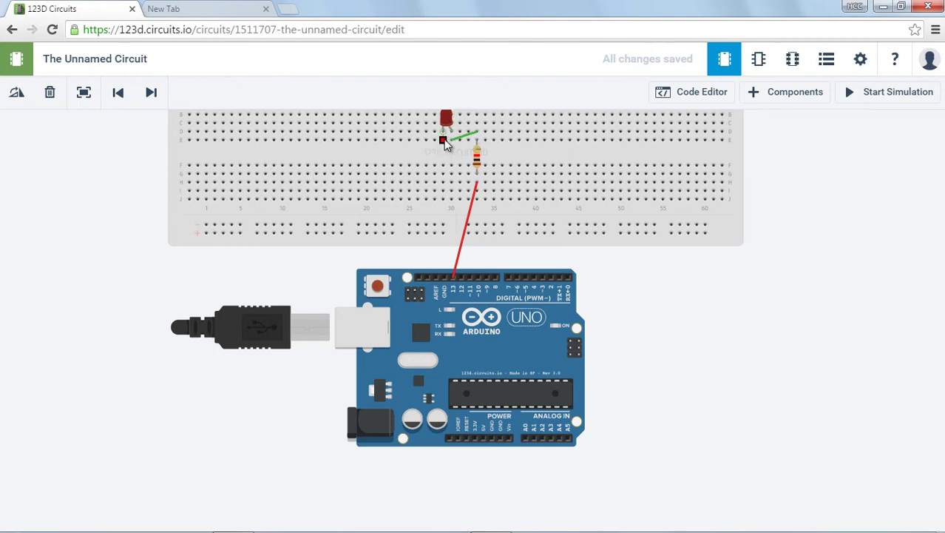
pyautogui.click(444, 278)
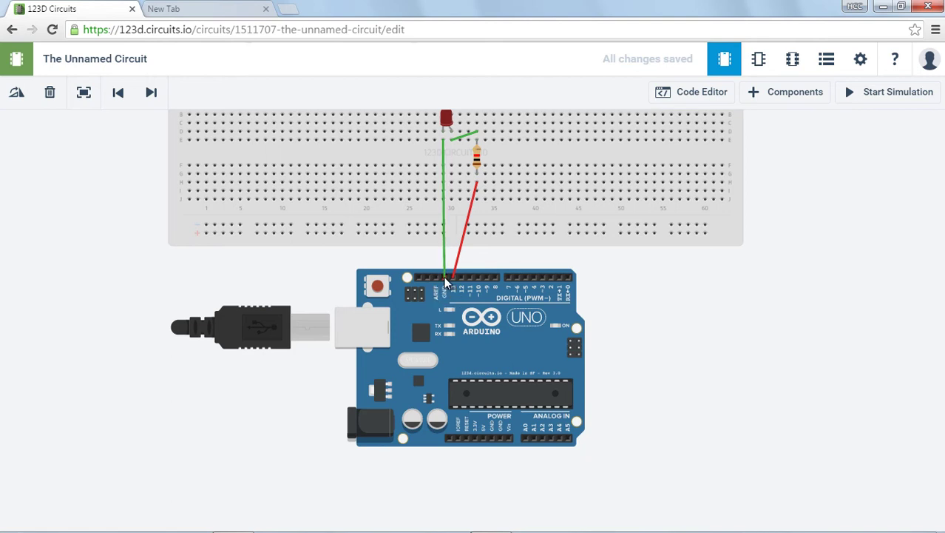
pyautogui.click(449, 210)
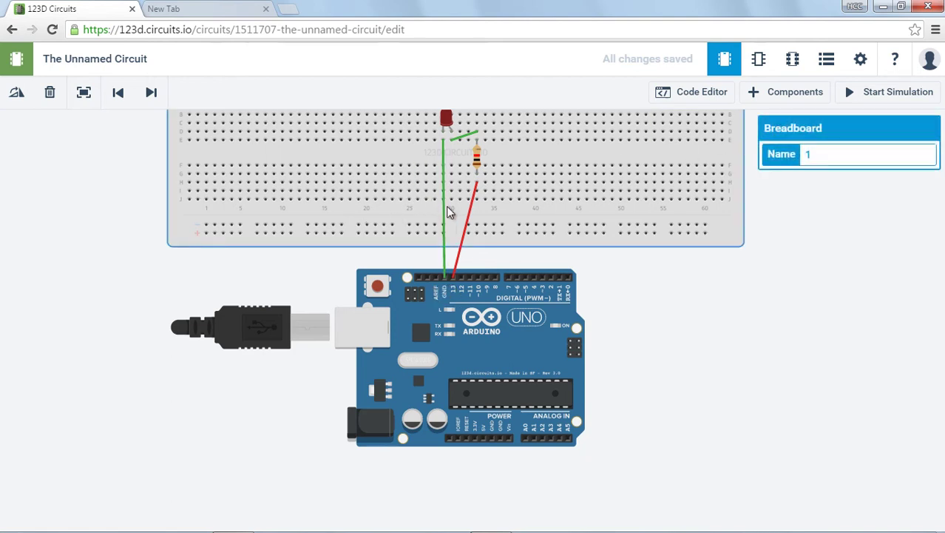
pyautogui.click(445, 255)
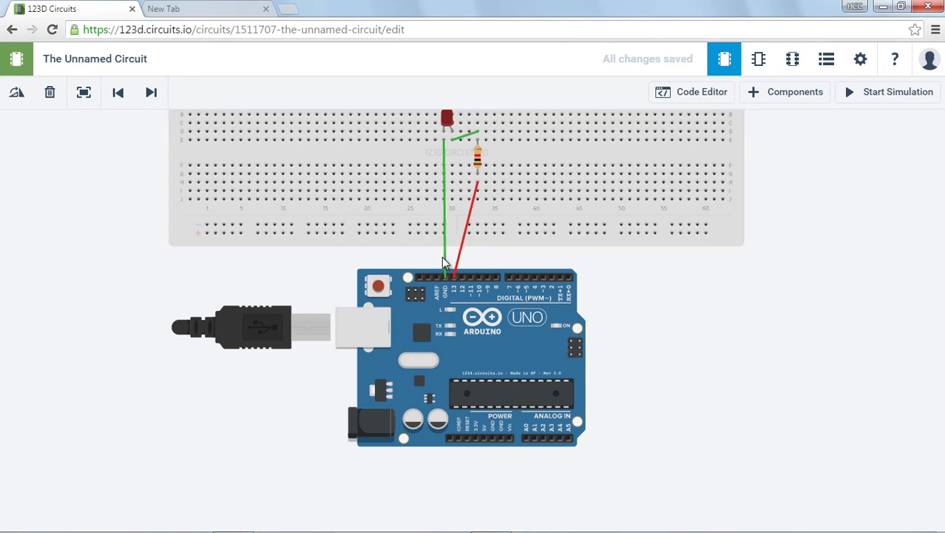
pyautogui.click(924, 157)
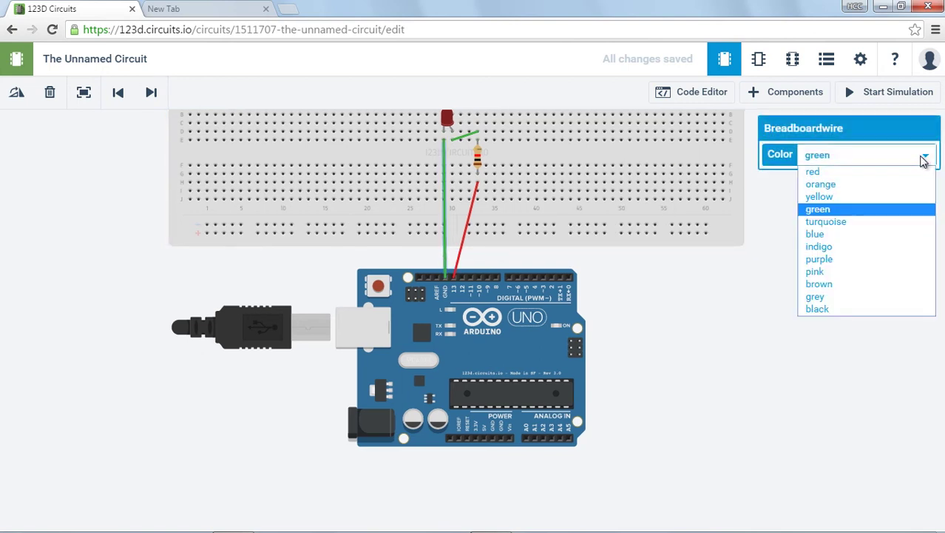
pyautogui.click(825, 309)
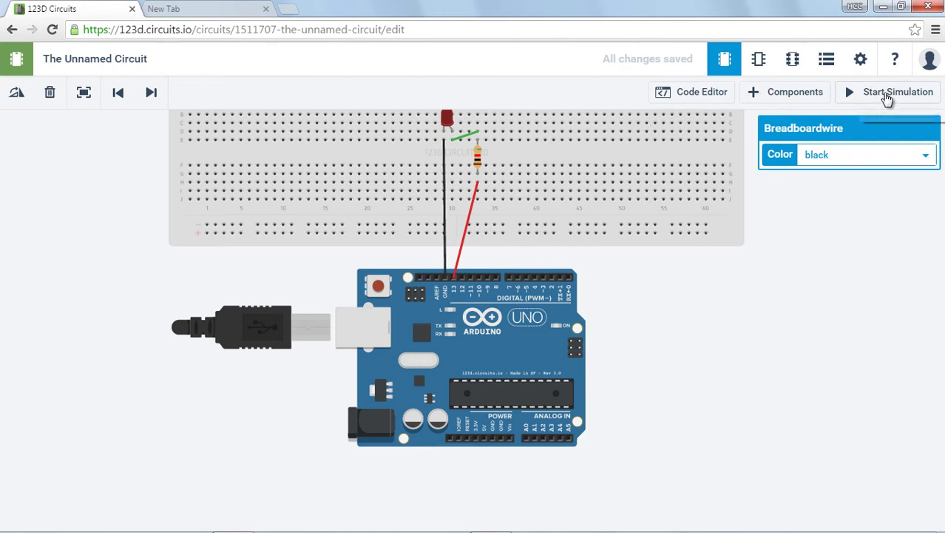
pyautogui.click(887, 99)
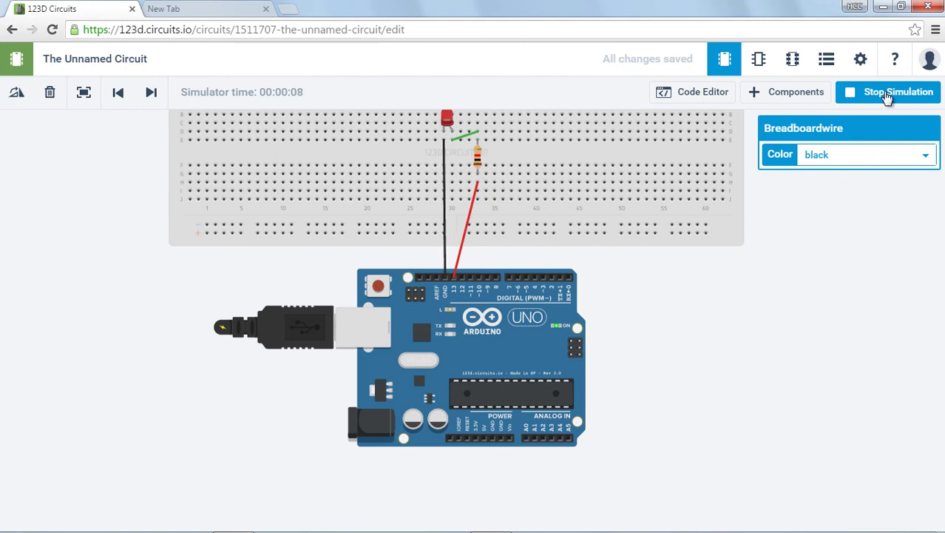
pyautogui.click(887, 98)
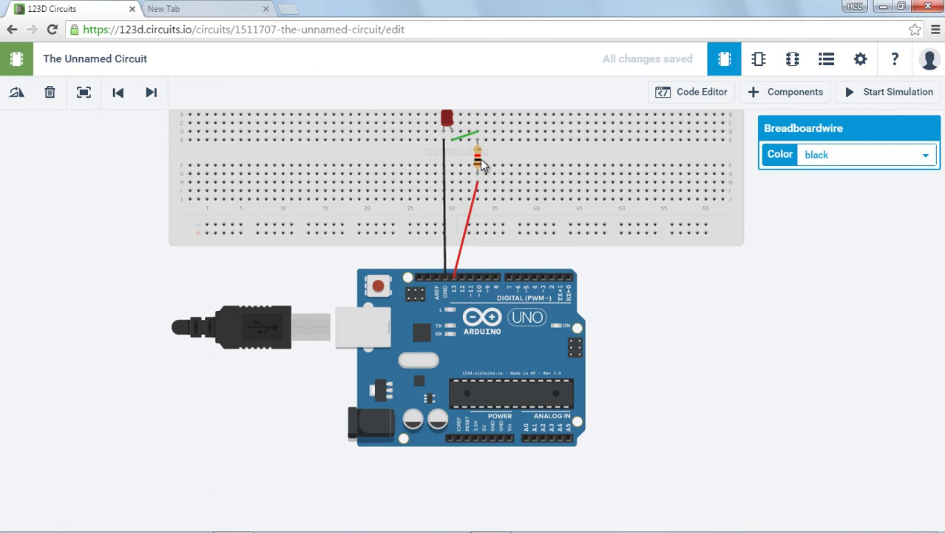
# - Change the resistor from 1 kΩ to 1 Ω and run the simulation again
pyautogui.click(478, 165)
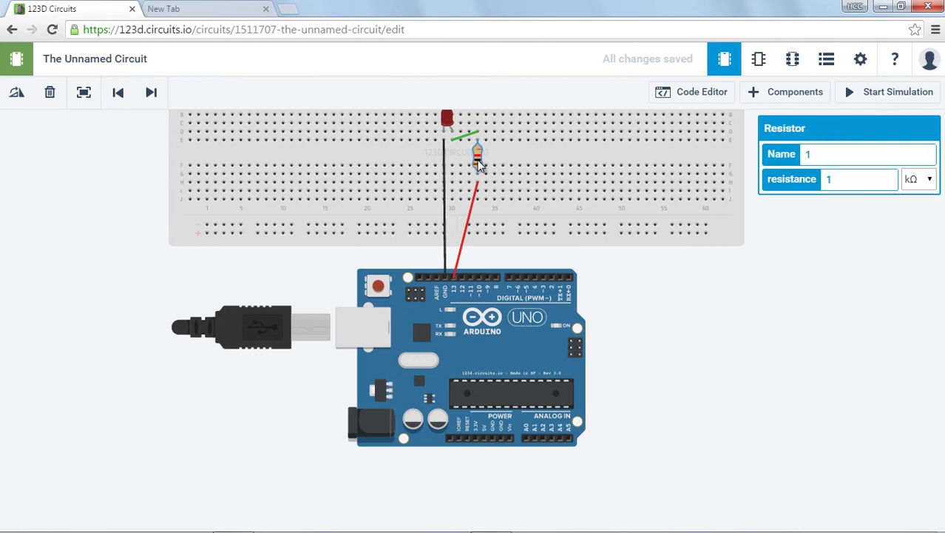
pyautogui.click(929, 182)
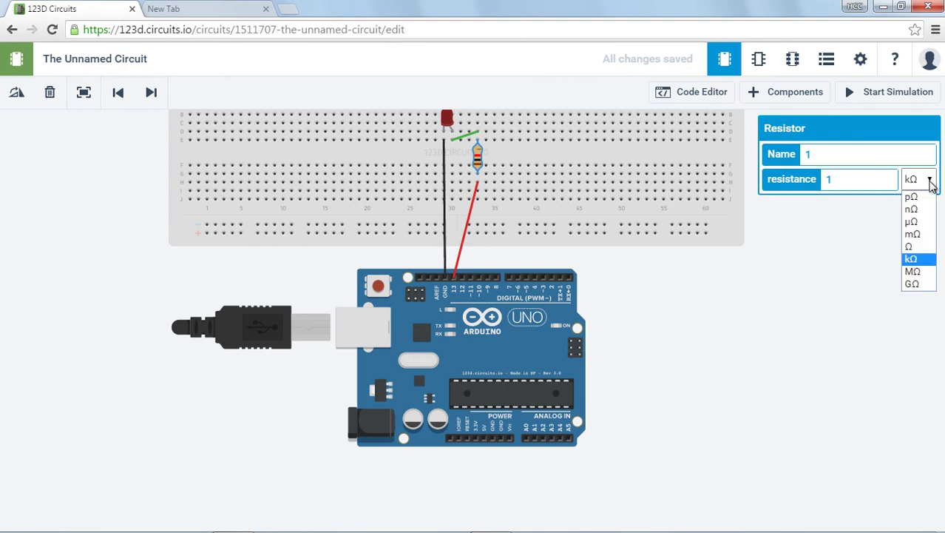
pyautogui.click(917, 246)
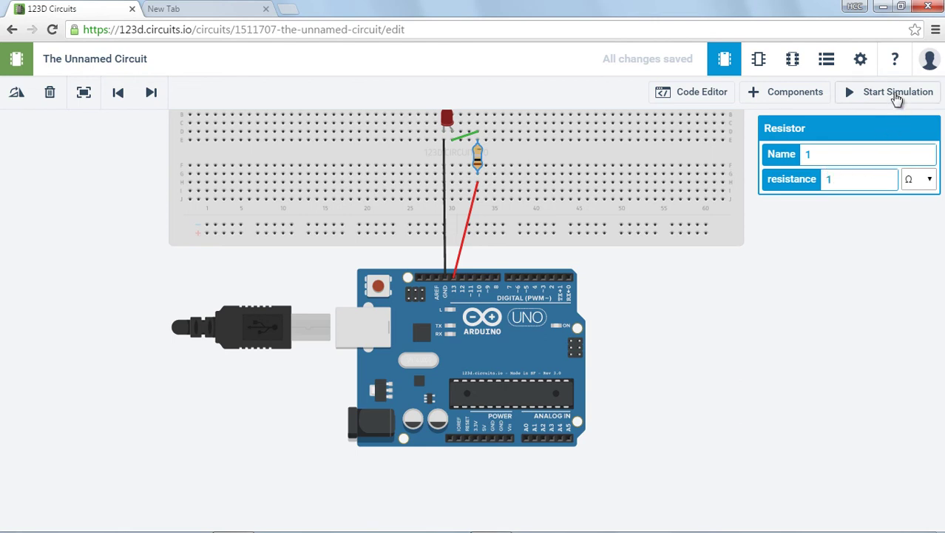
pyautogui.click(895, 92)
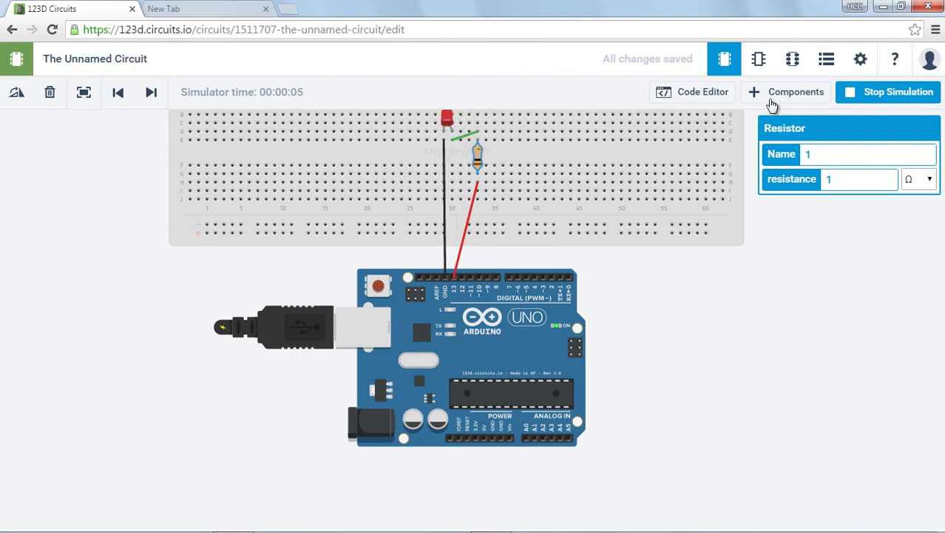
# - Stop the simulation and rename the resistor to 'resistor'
pyautogui.click(886, 102)
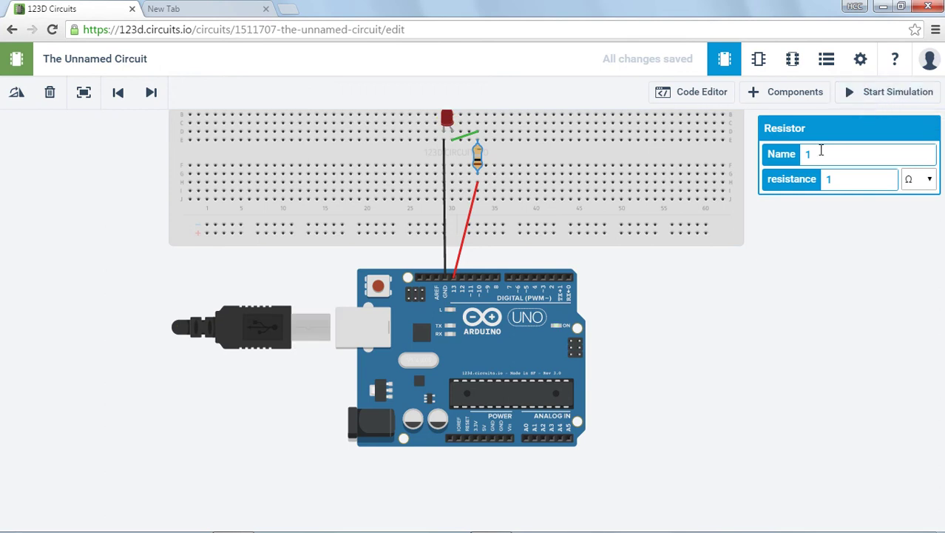
pyautogui.click(819, 152)
pyautogui.write('00')
pyautogui.moveTo(832, 154); pyautogui.dragTo(774, 153)
pyautogui.write('resistor')
# - Set the resistance to 100 Ω and run the simulation
pyautogui.click(837, 176)
pyautogui.write('00')
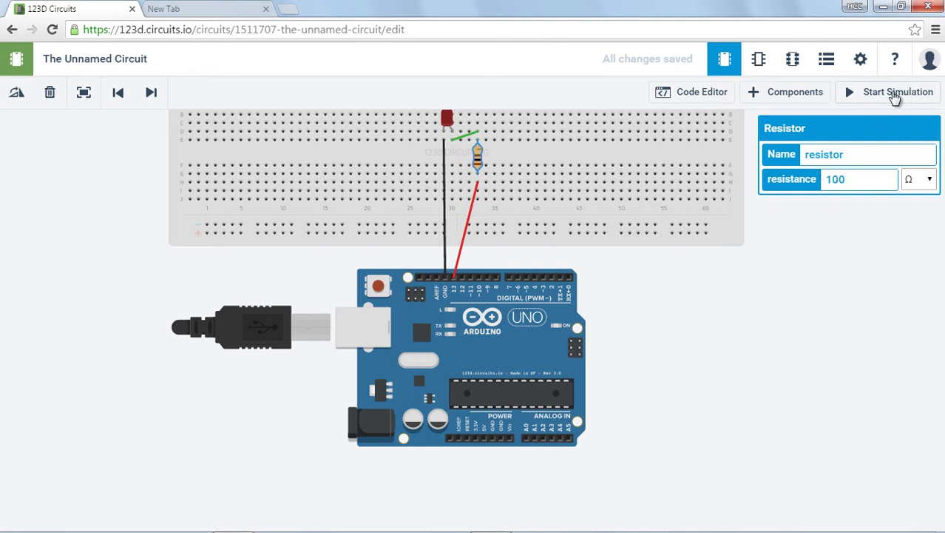
pyautogui.click(895, 96)
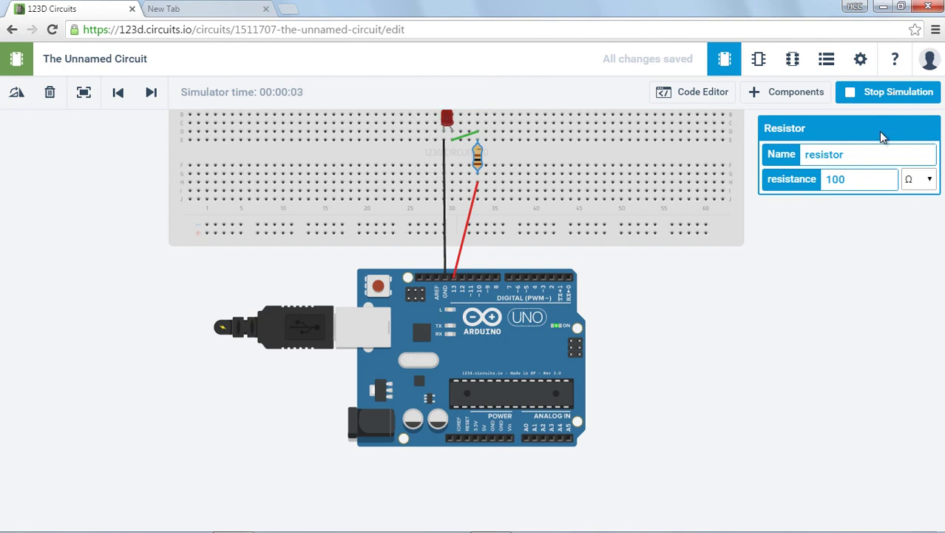
# - Raise the resistance to 1000 Ω, rerun the simulation, then stop it
pyautogui.click(851, 180)
pyautogui.write('0')
pyautogui.click(906, 101)
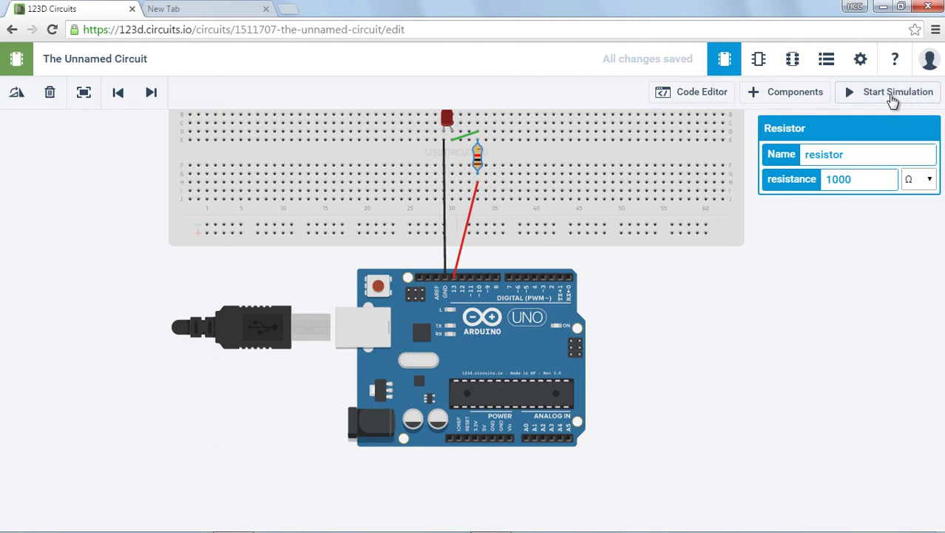
pyautogui.click(893, 102)
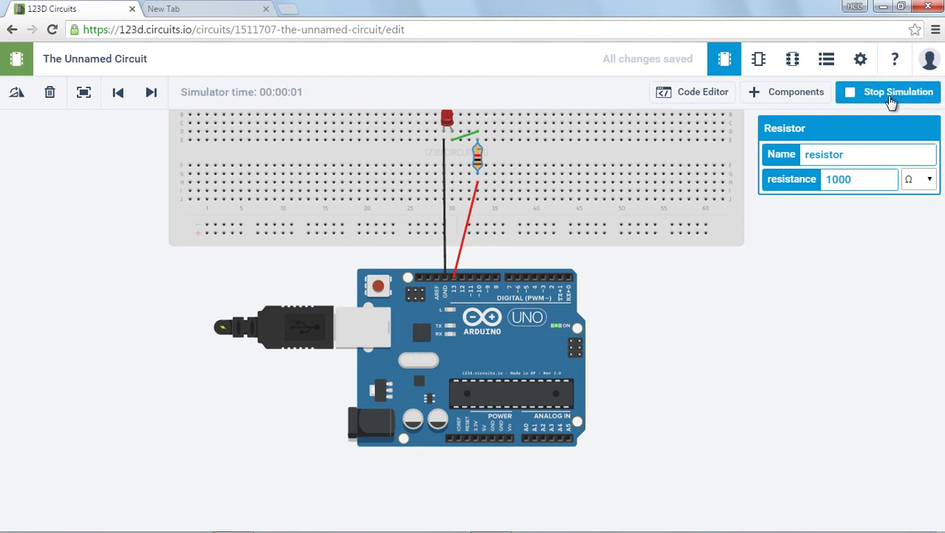
pyautogui.click(893, 100)
# - Bring the resistance back to 100 Ω, select the circuit's web address, and switch to Fritzing
pyautogui.click(854, 179)
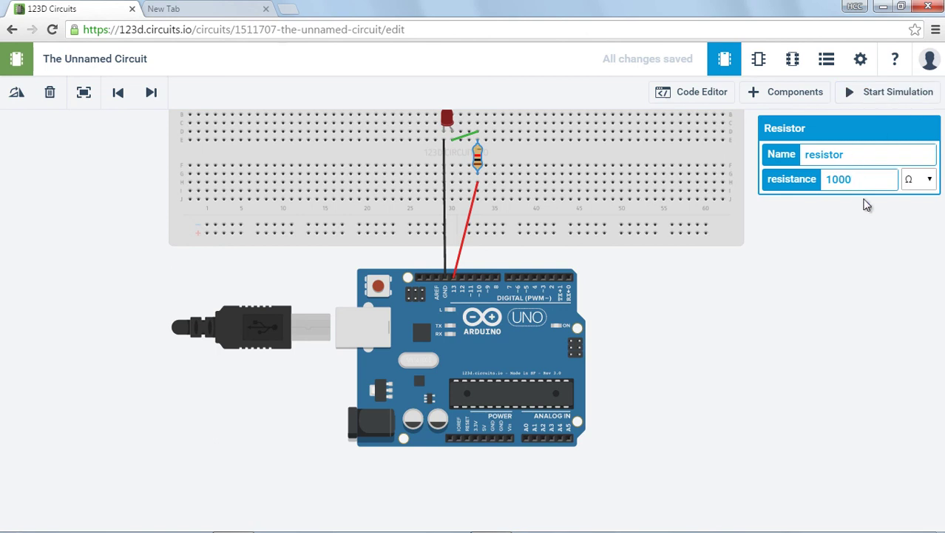
pyautogui.press('BackSpace')
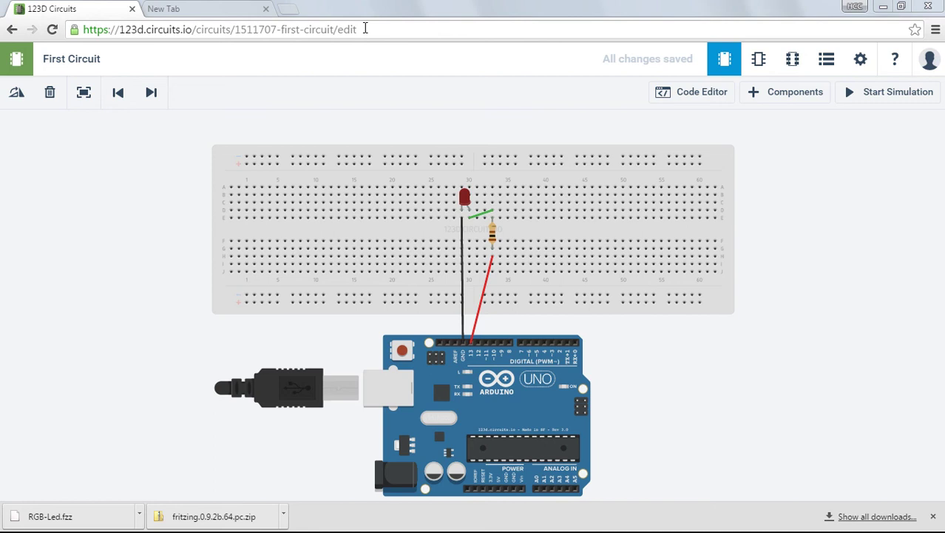
pyautogui.moveTo(360, 29); pyautogui.dragTo(78, 25)
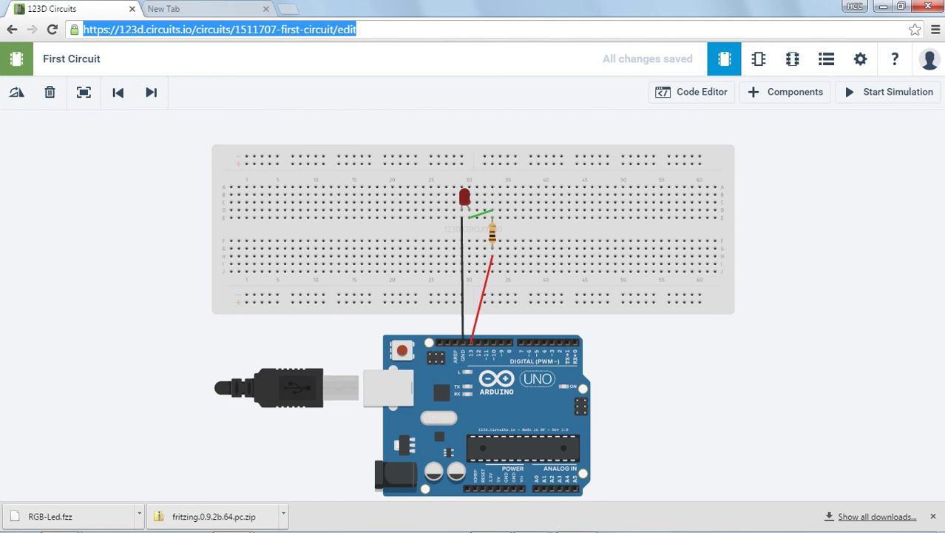
pyautogui.hotkey('alt', 'Tab')
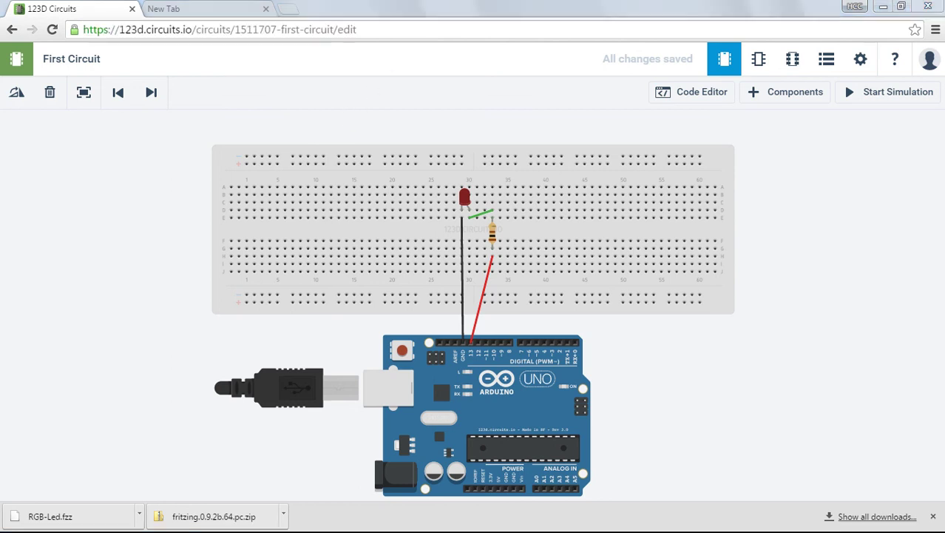